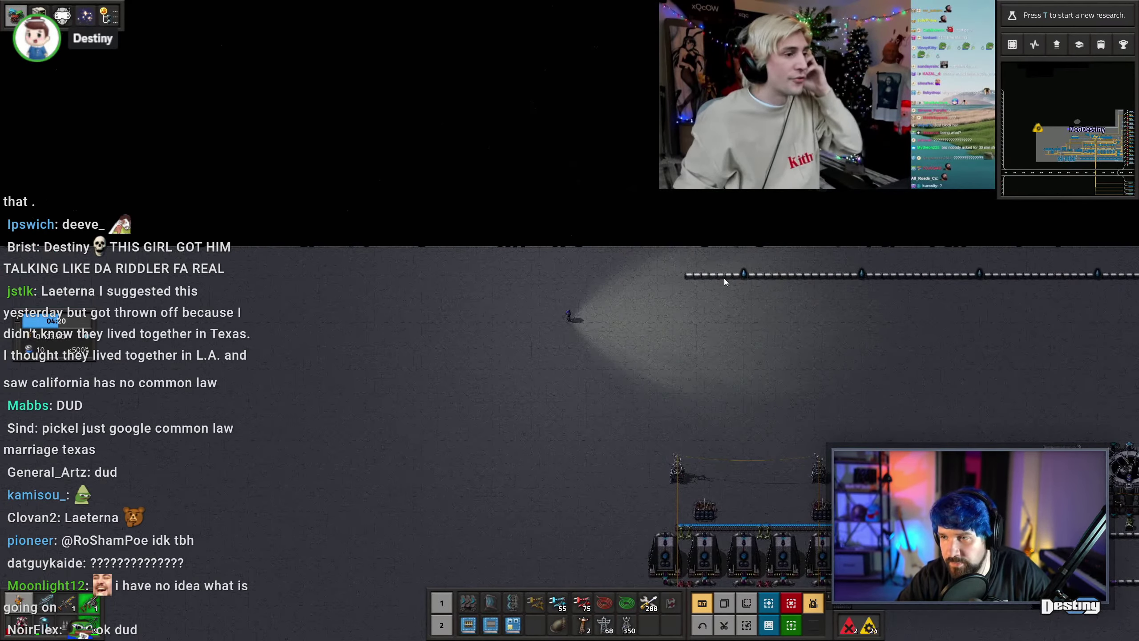
Extend the space pipeline left and place a space pipe-to-ground beside the space manufactory
{"action": "left_click_drag", "start_coordinate": [725, 278], "coordinate": [667, 276]}
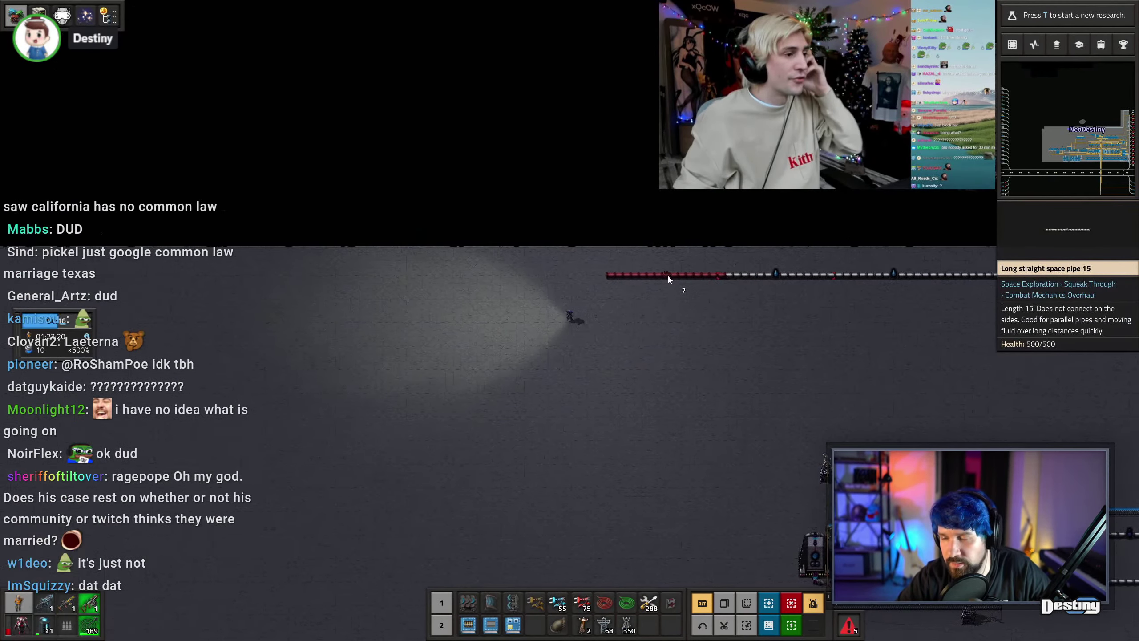
{"action": "left_click_drag", "start_coordinate": [668, 276], "coordinate": [634, 275]}
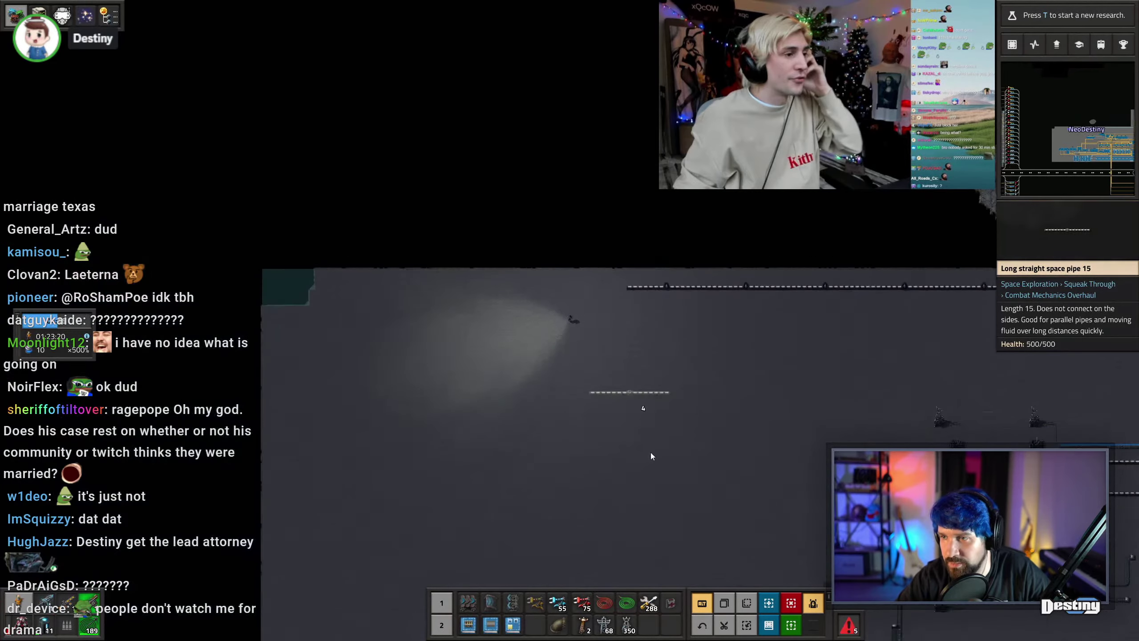
{"action": "key", "text": "s"}
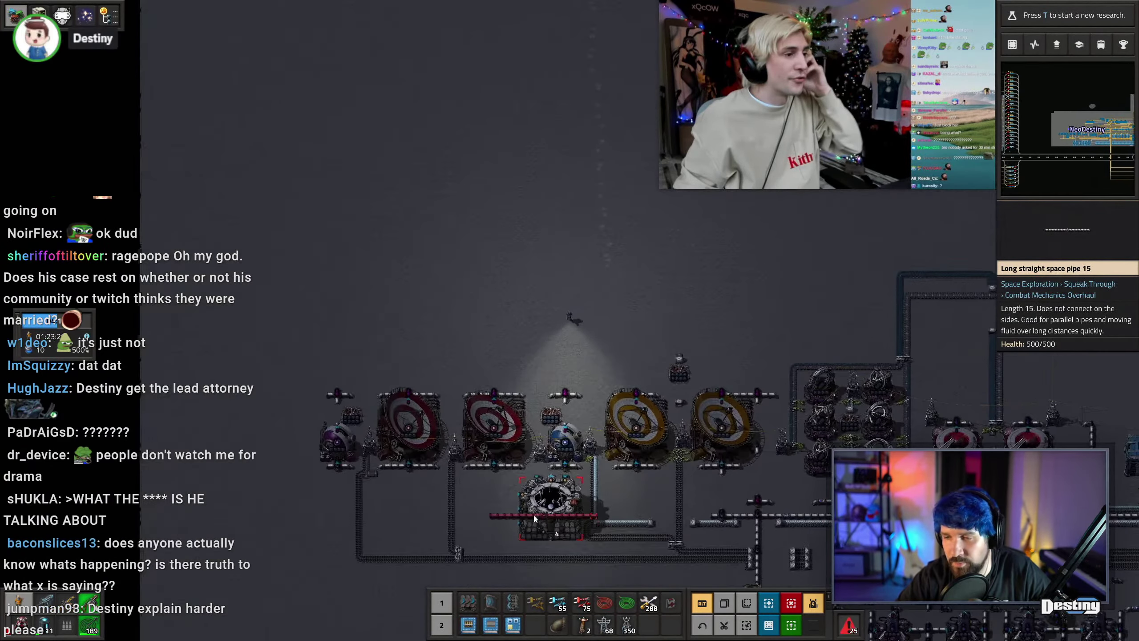
{"action": "key", "text": "e"}
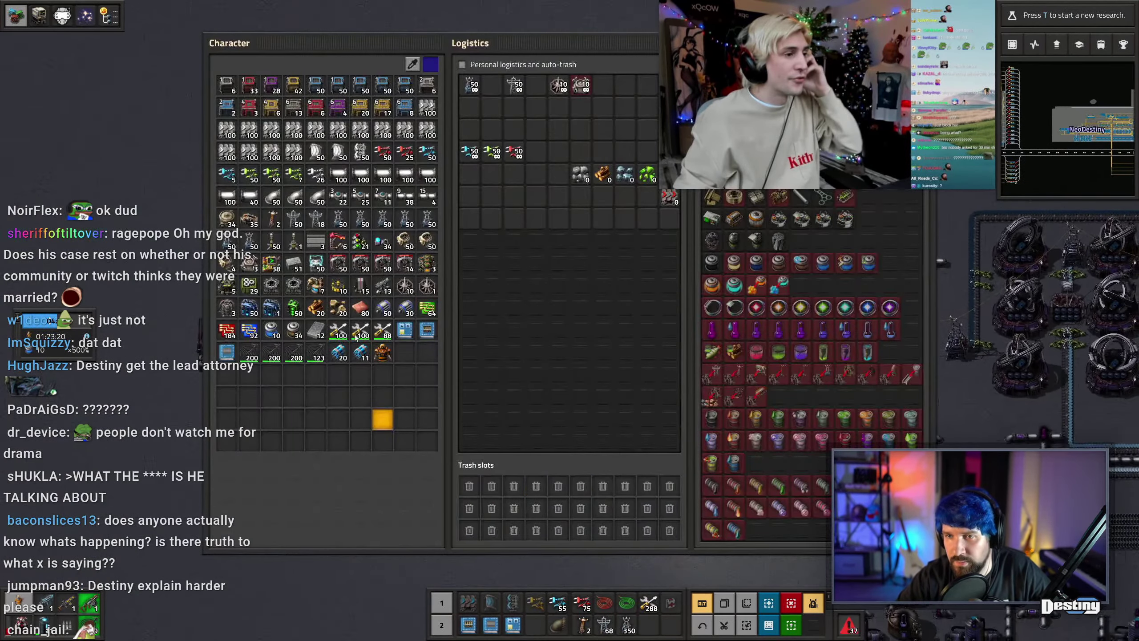
{"action": "key", "text": "e"}
{"action": "key", "text": "w"}
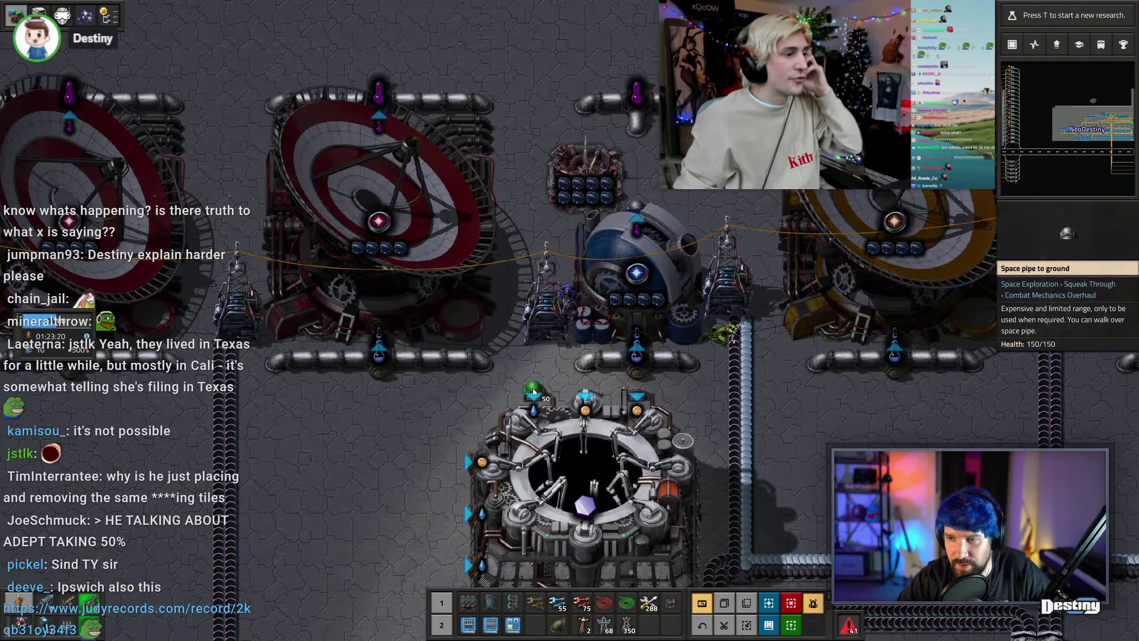
{"action": "left_click", "coordinate": [534, 389]}
{"action": "key", "text": "w"}
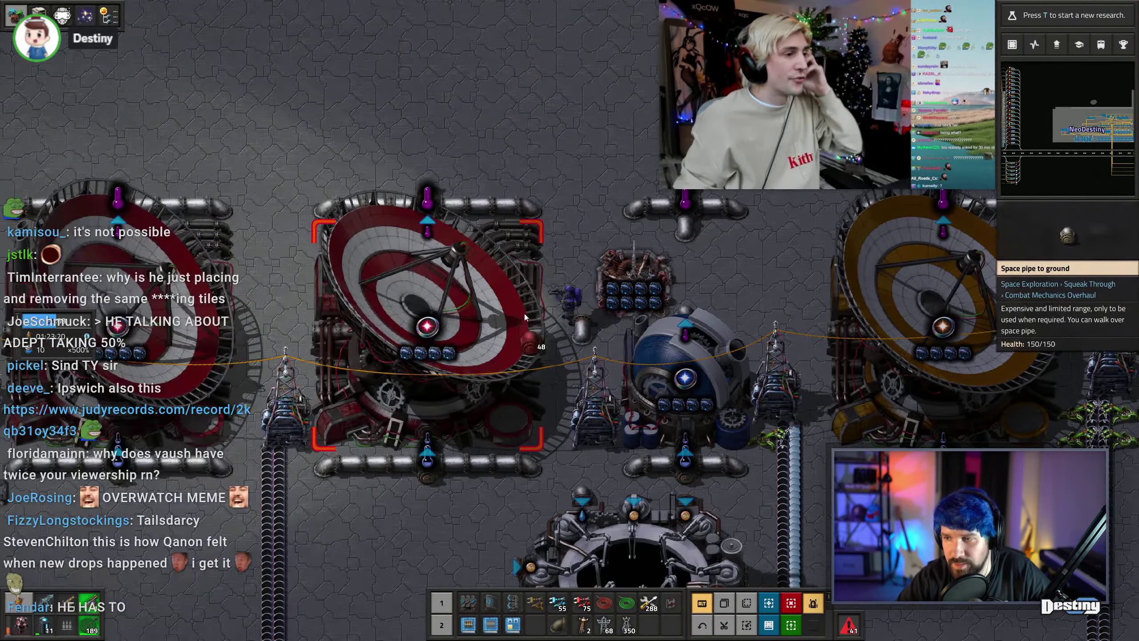
Take Long straight space pipe 15 from the inventory and lay it northward
{"action": "key", "text": "e"}
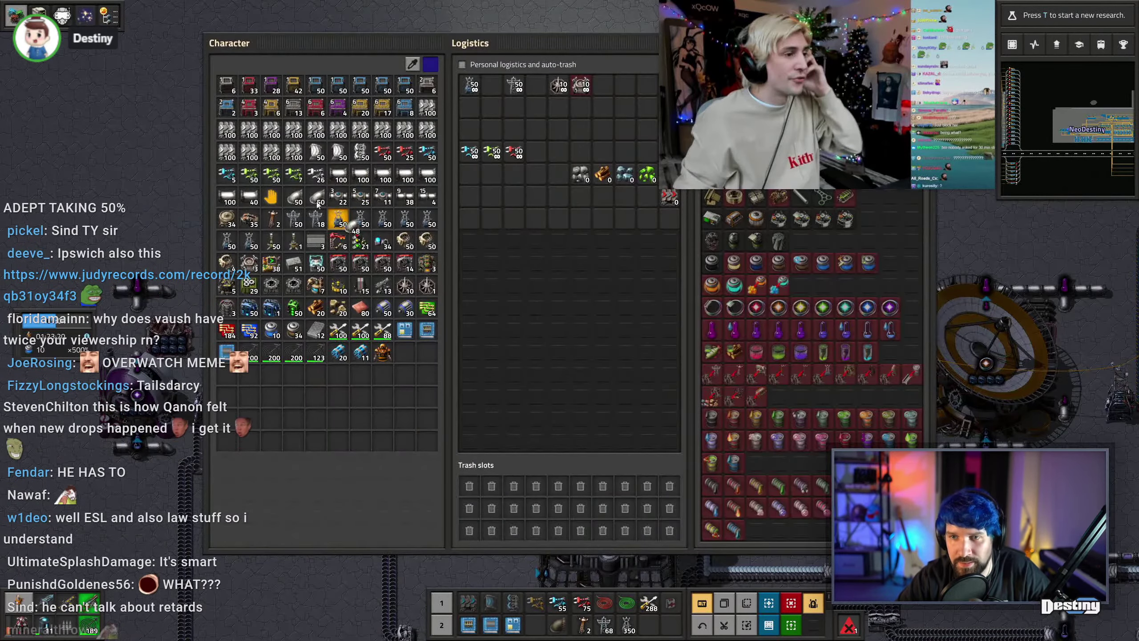
{"action": "left_click", "coordinate": [338, 220]}
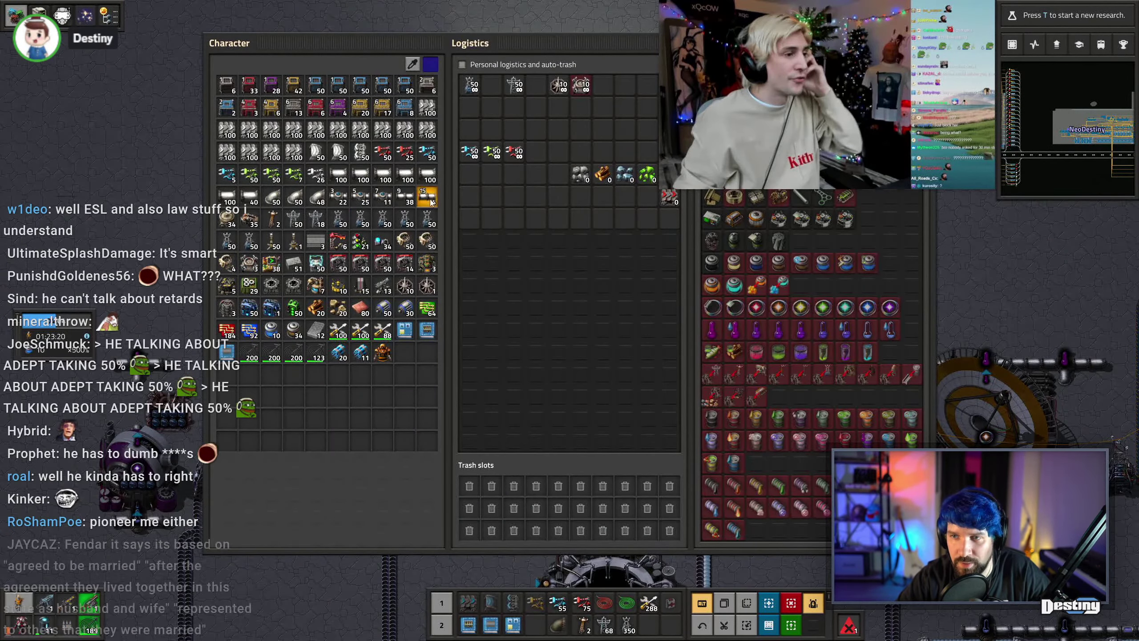
{"action": "left_click", "coordinate": [432, 201]}
{"action": "key", "text": "e"}
{"action": "left_click", "coordinate": [584, 327]}
{"action": "key", "text": "w"}
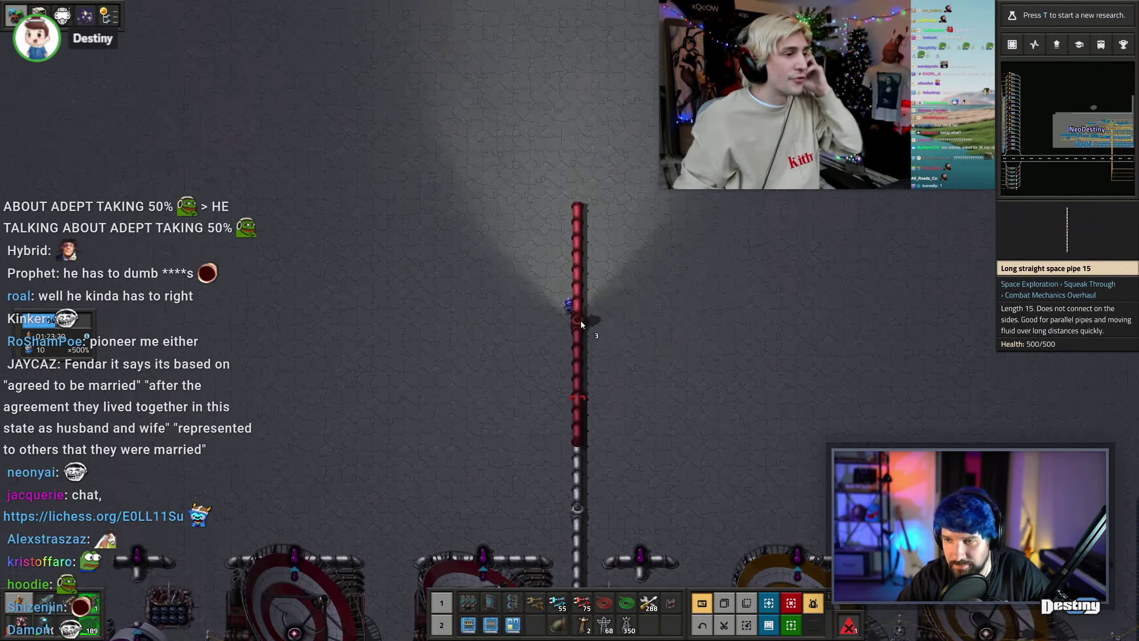
Rotate a Long straight space pipe 15 vertical and place it above the existing run
{"action": "key", "text": "e"}
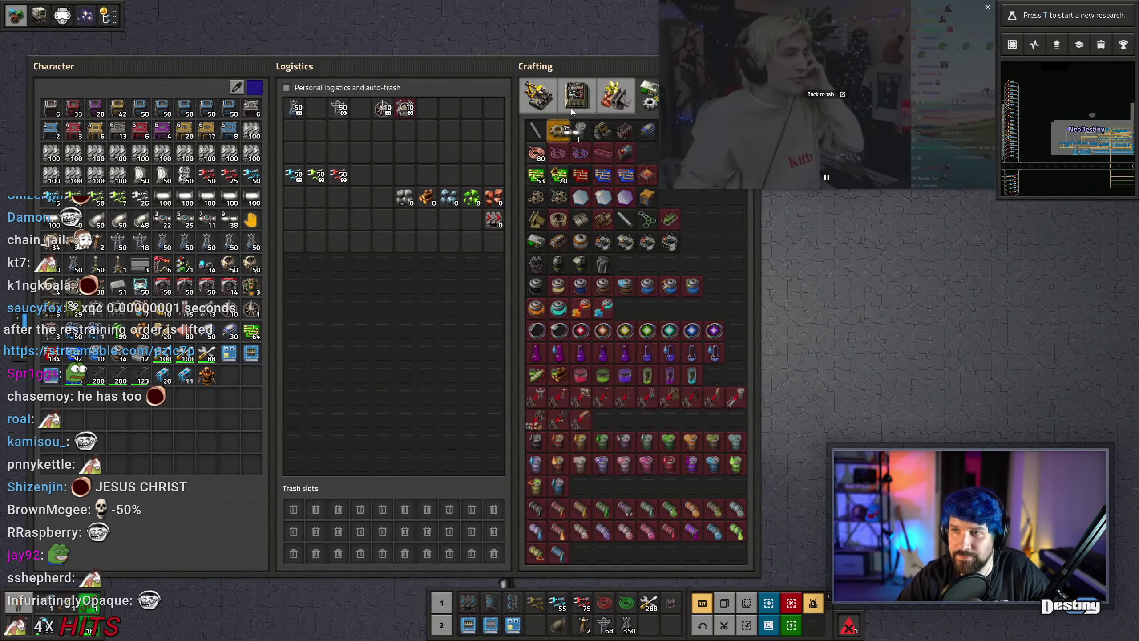
{"action": "left_click", "coordinate": [581, 94]}
{"action": "mouse_move", "coordinate": [714, 308]}
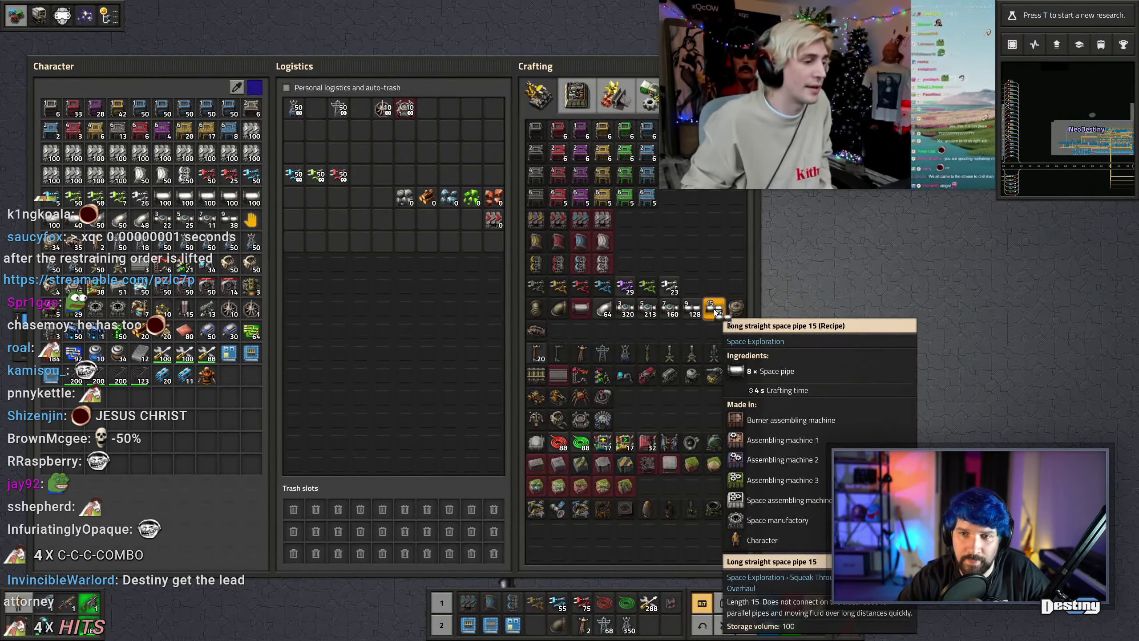
{"action": "key", "text": "q"}
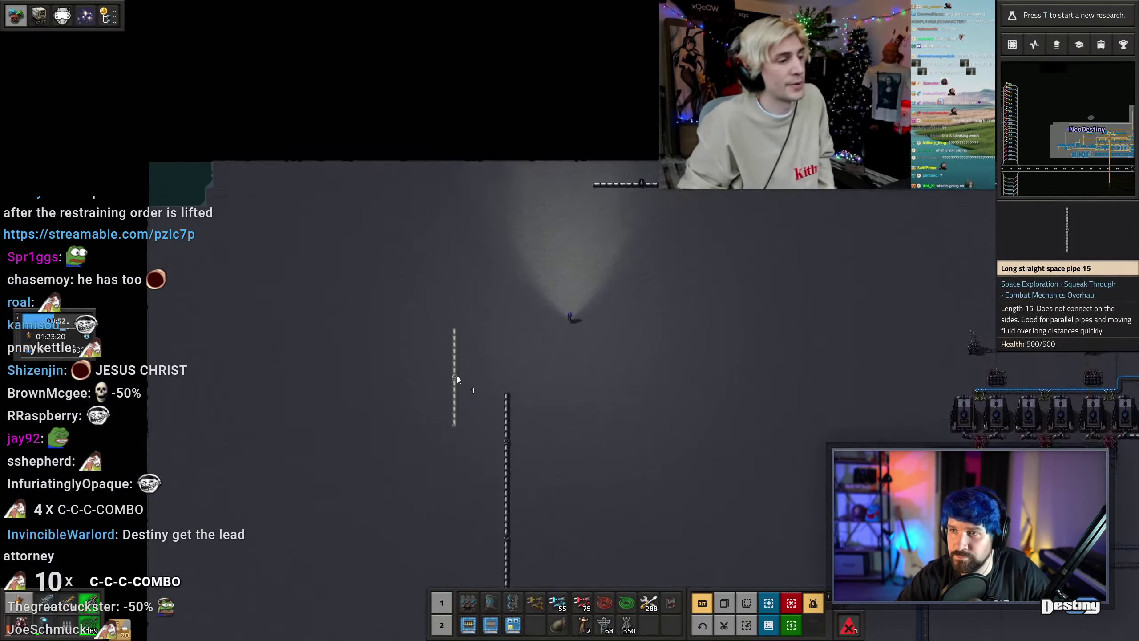
{"action": "scroll", "coordinate": [460, 383], "scroll_direction": "up", "scroll_amount": 5}
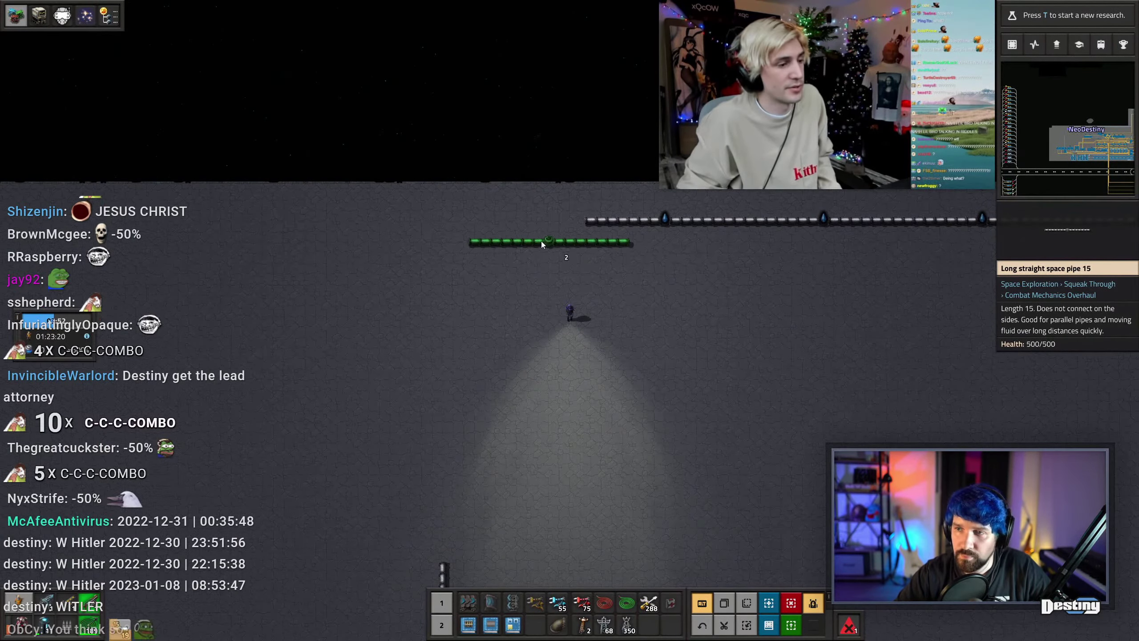
{"action": "key", "text": "r"}
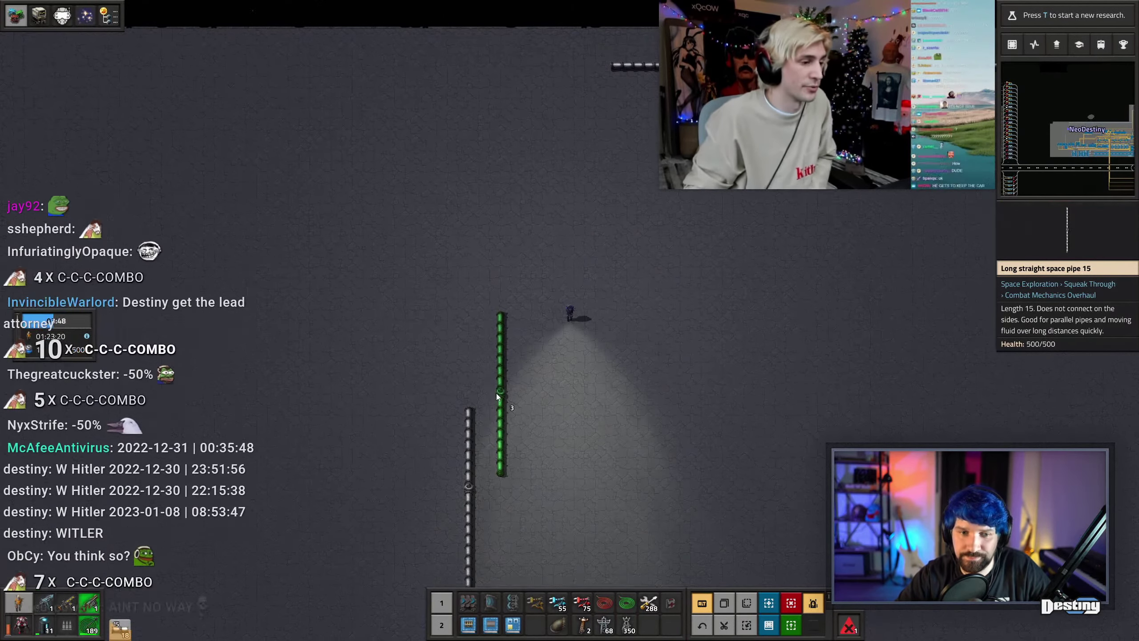
{"action": "left_click", "coordinate": [470, 343]}
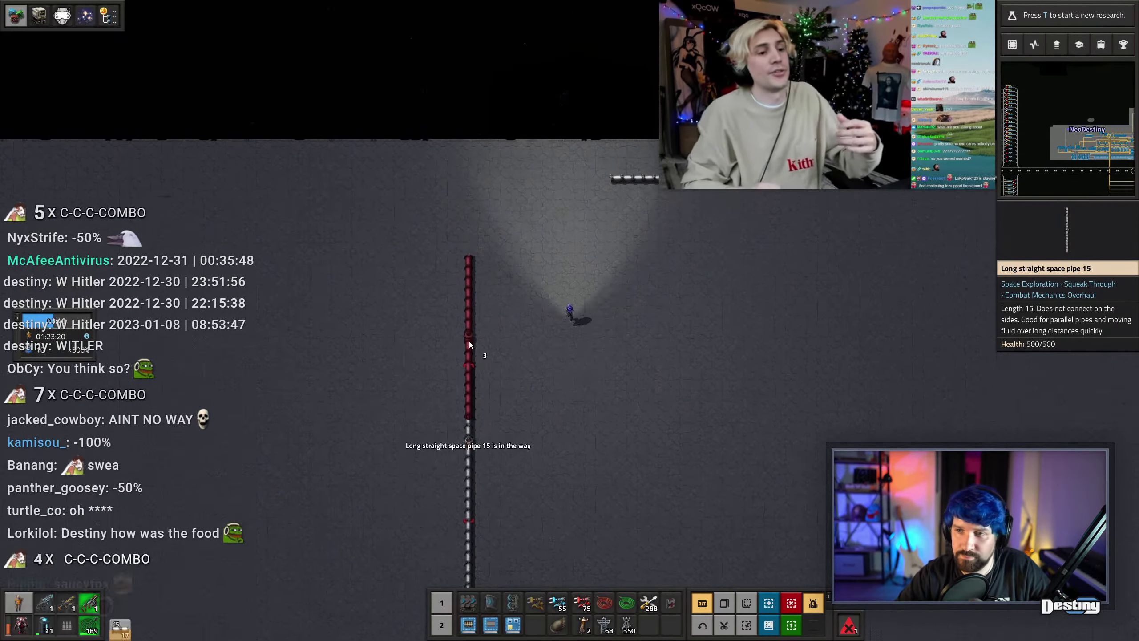
{"action": "key", "text": "e"}
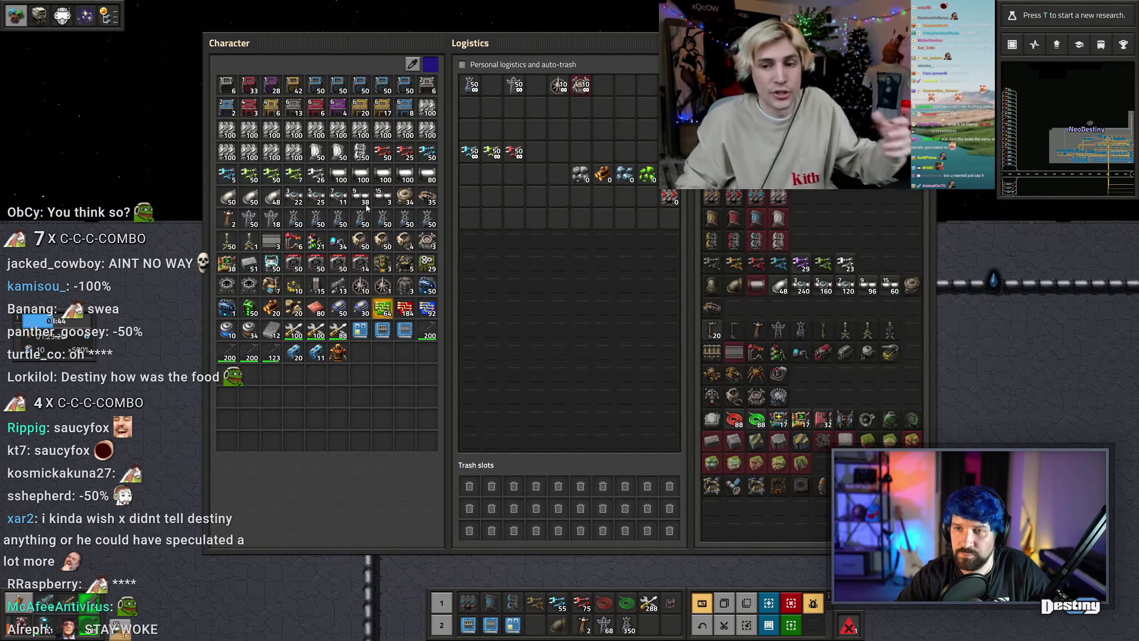
Join the vertical run to the pipeline with long junction space pipes 7, 5, 3 and single pipes
{"action": "key", "text": "e"}
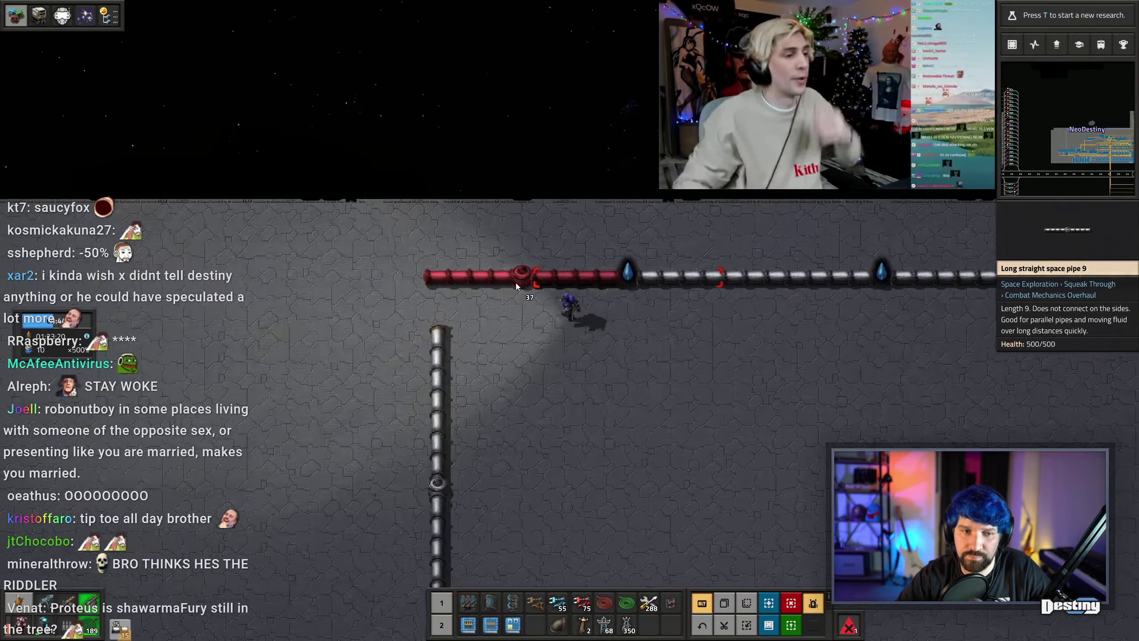
{"action": "key", "text": "e"}
{"action": "key", "text": "e"}
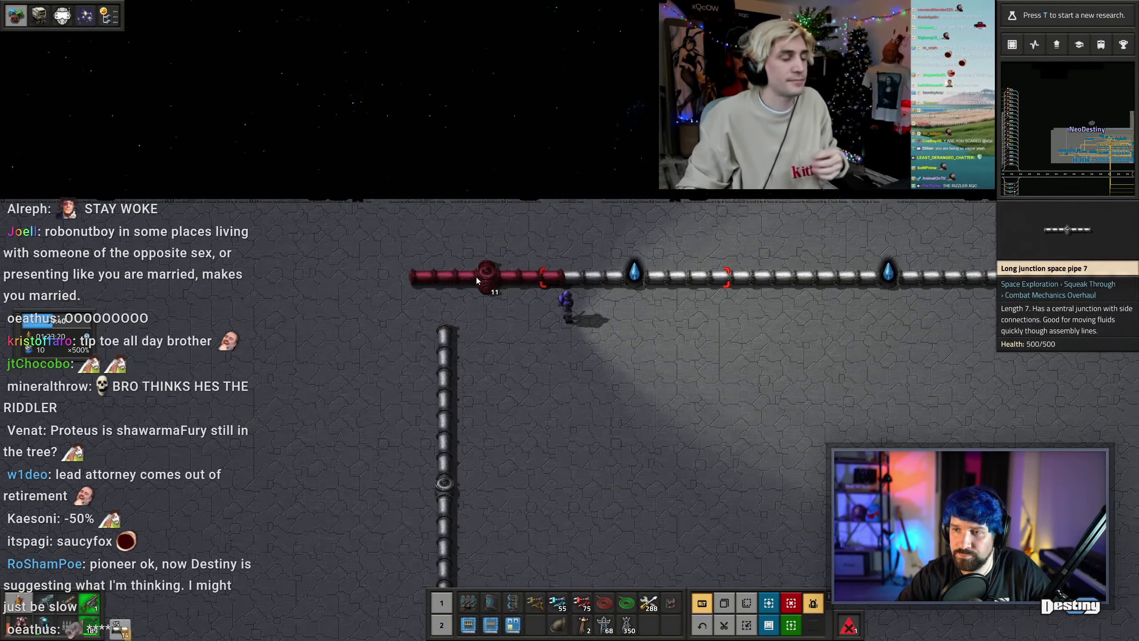
{"action": "key", "text": "e"}
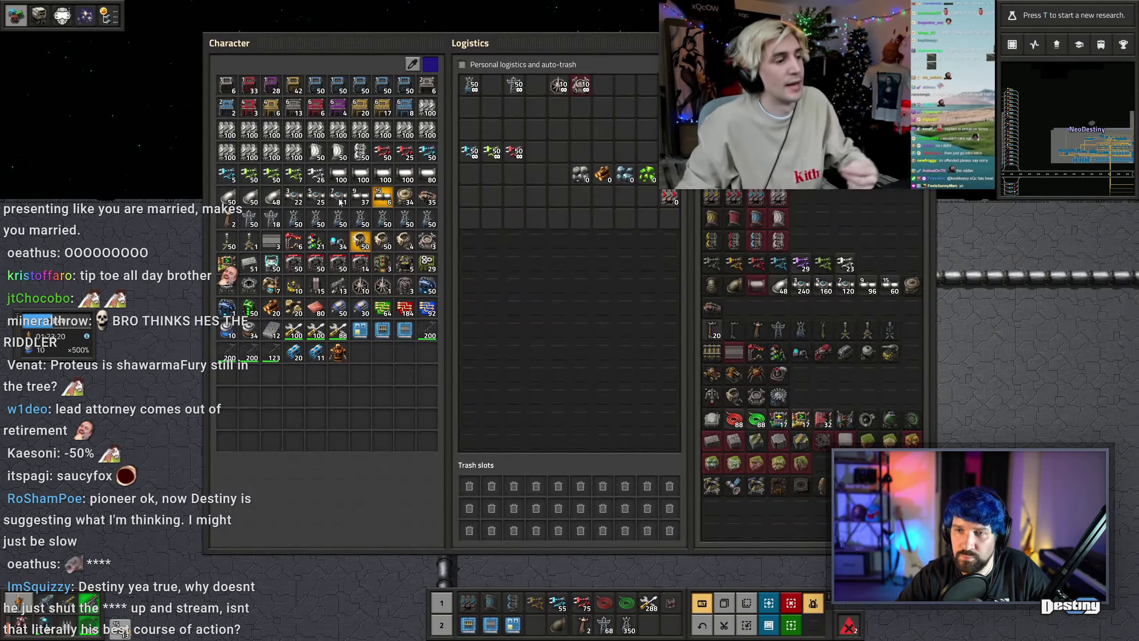
{"action": "key", "text": "e"}
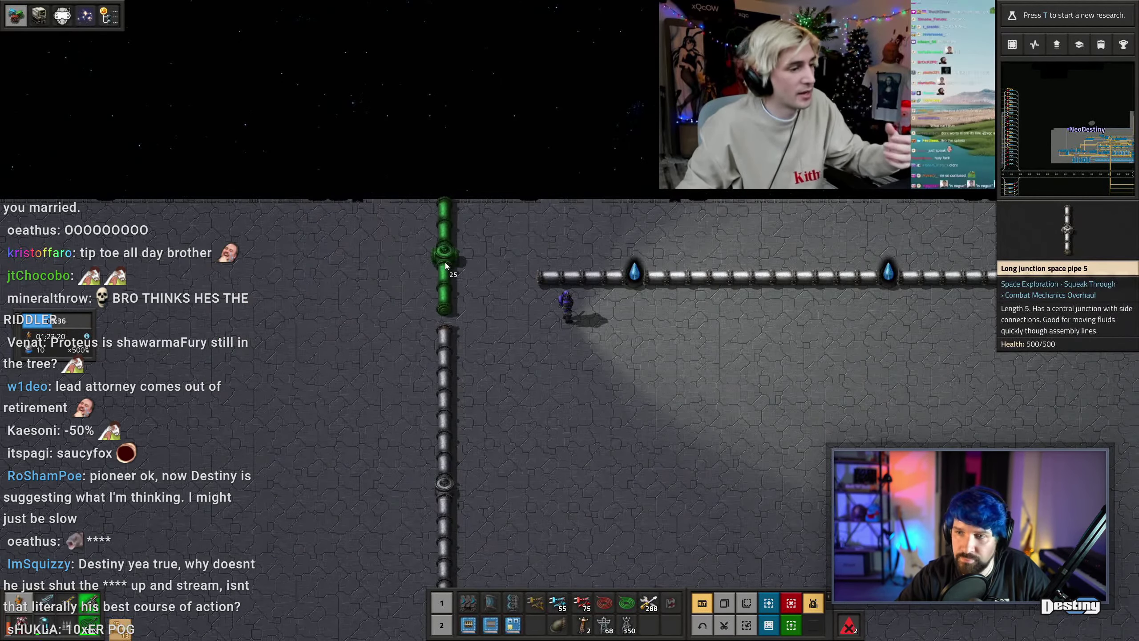
{"action": "key", "text": "e"}
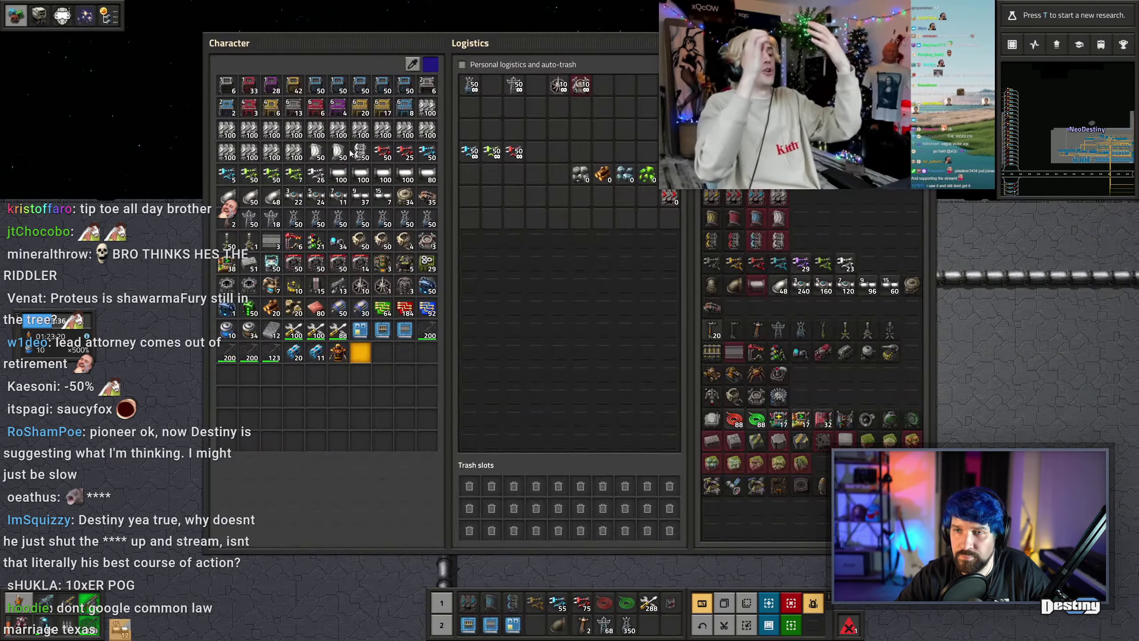
{"action": "key", "text": "e"}
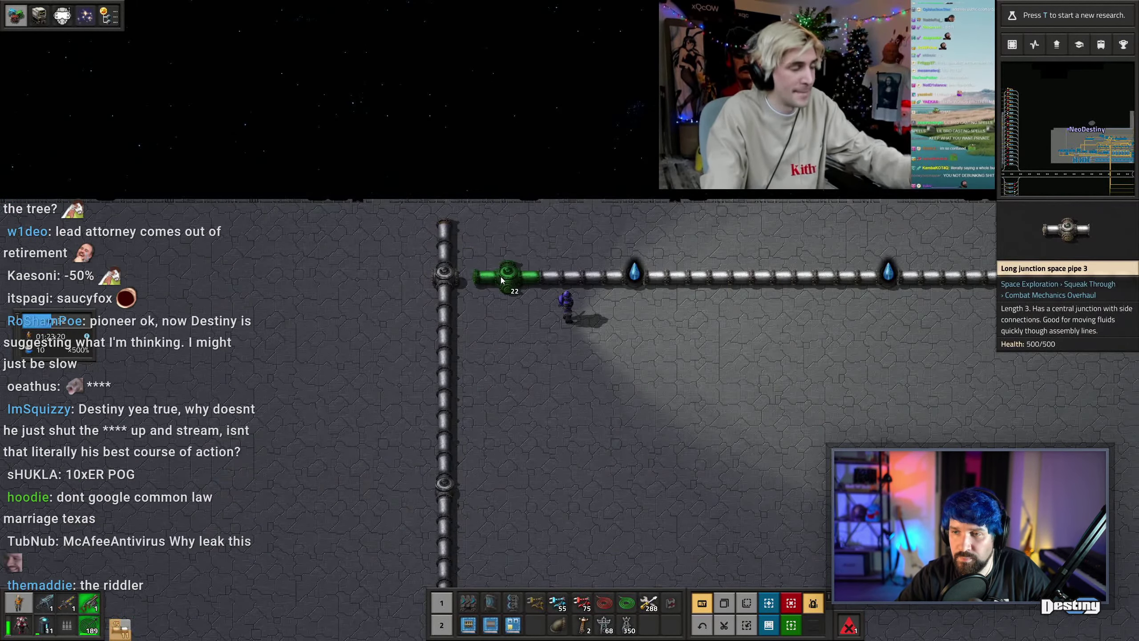
{"action": "key", "text": "e"}
{"action": "key", "text": "e"}
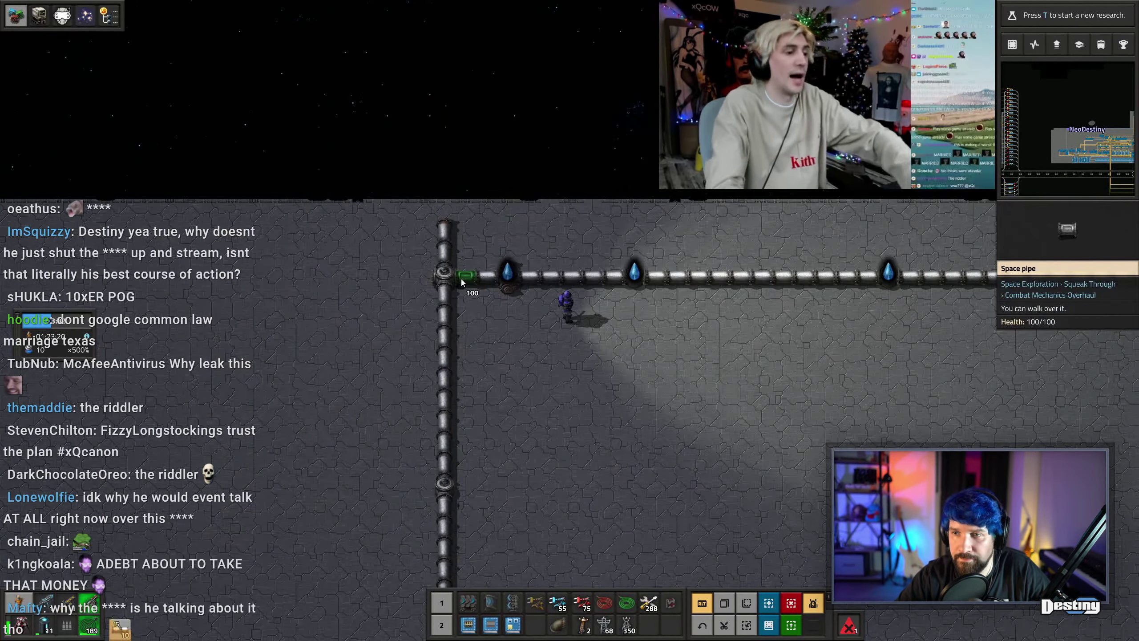
Walk south and west back down to the space manufactory below the connected pipe
{"action": "key", "text": "s"}
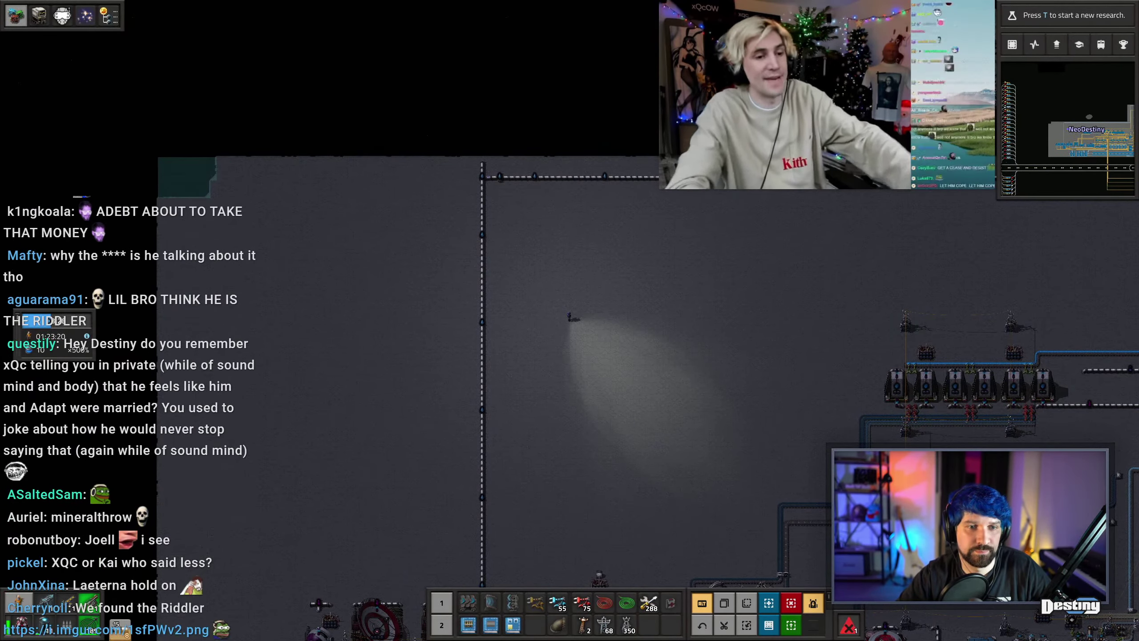
{"action": "key", "text": "s"}
{"action": "key", "text": "a"}
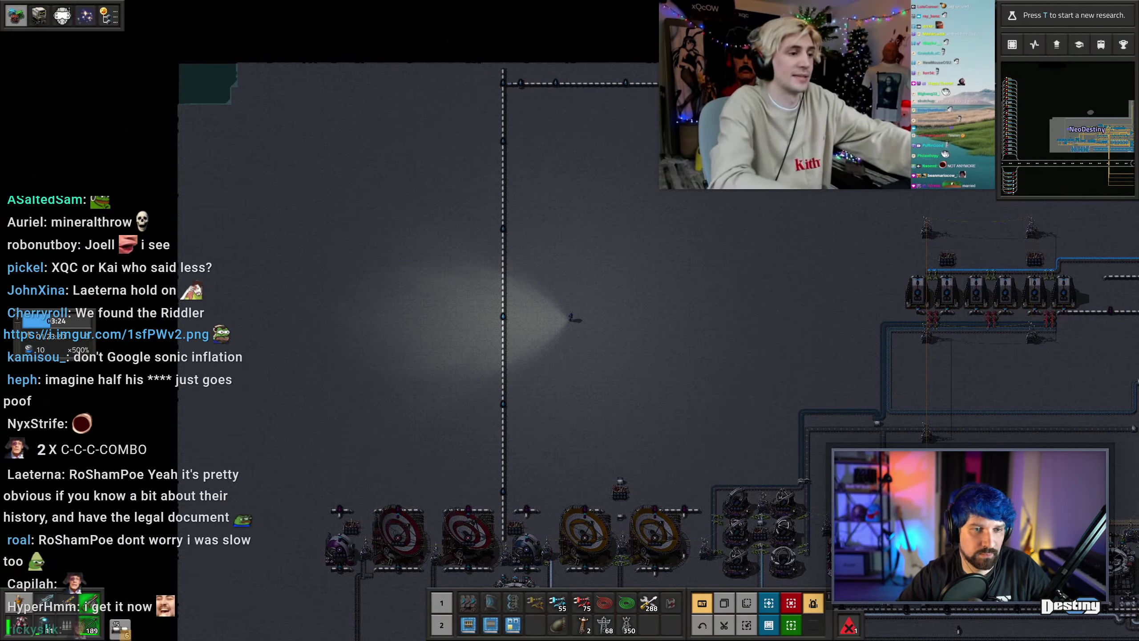
{"action": "key", "text": "s"}
{"action": "scroll", "coordinate": [553, 547], "scroll_direction": "up", "scroll_amount": 2}
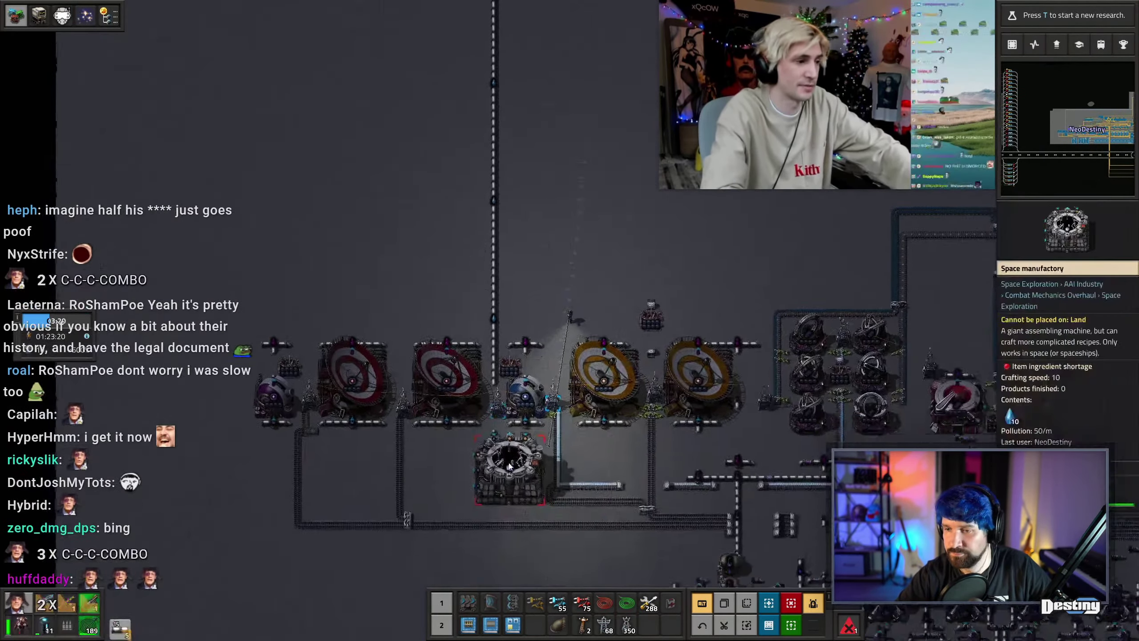